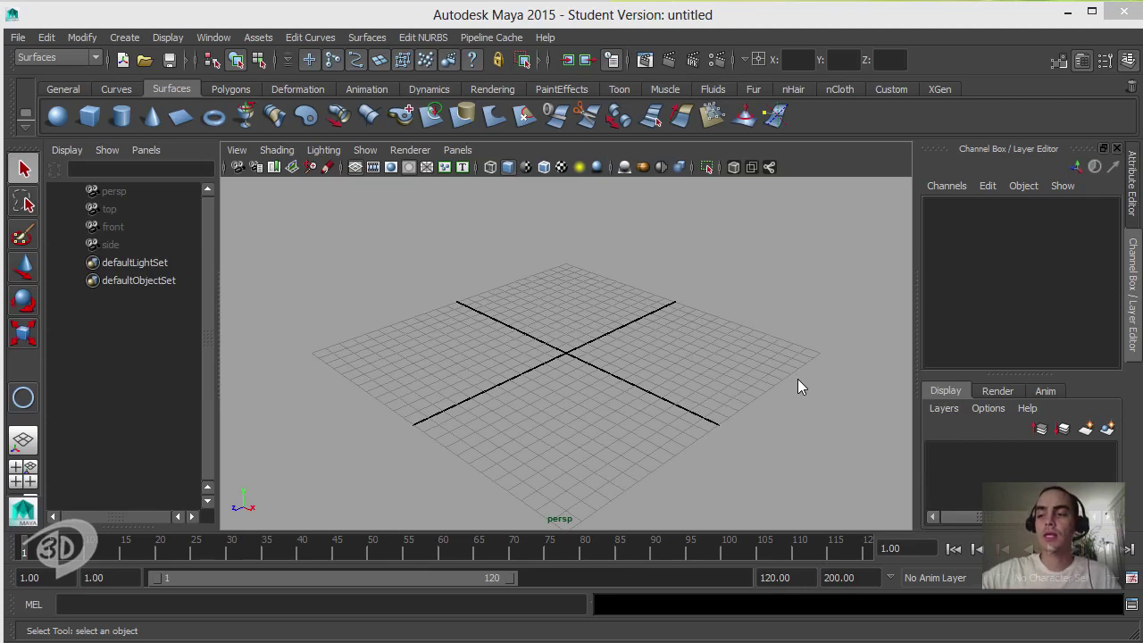
- Show the Polygons shelf and switch the menu set to Polygons
left_click(229, 90)
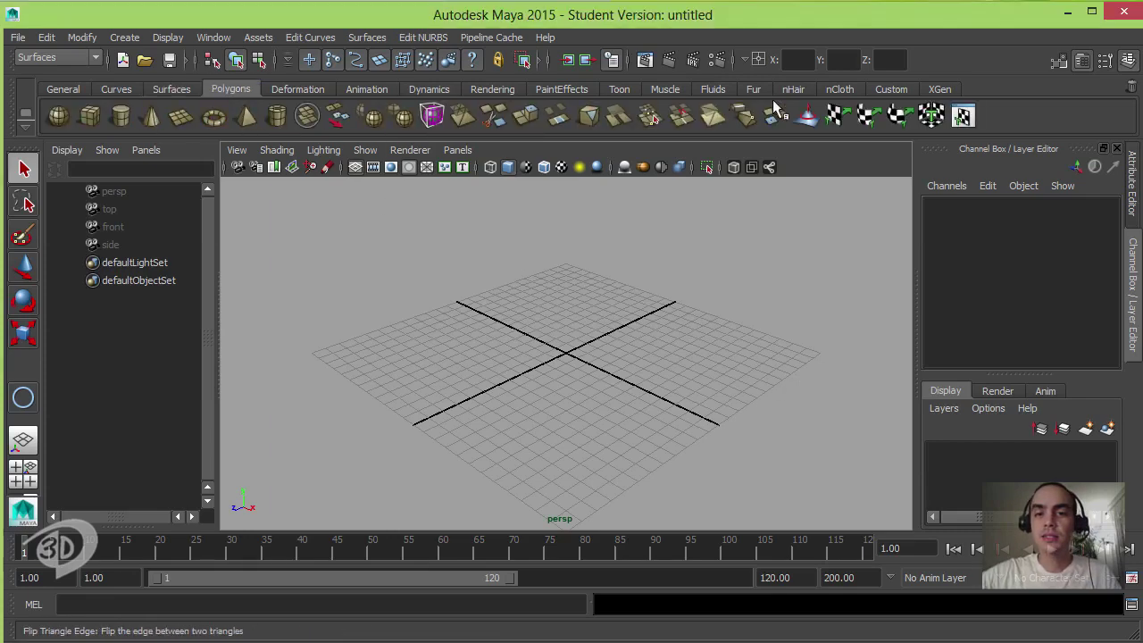
left_click(71, 57)
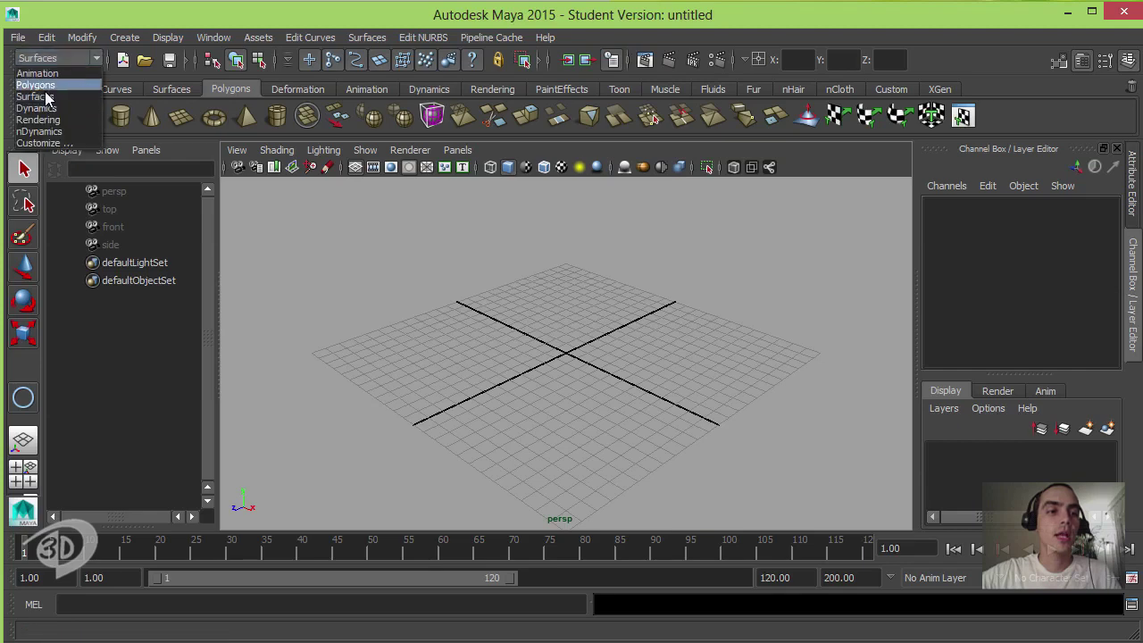
left_click(35, 87)
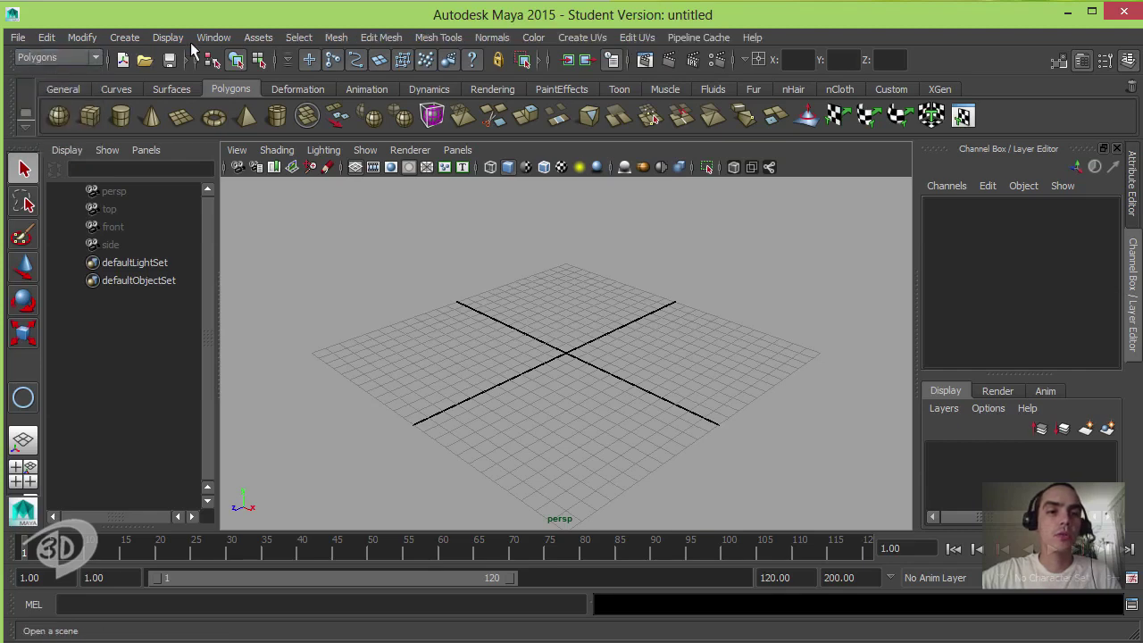
- Look through the Edit Mesh, Mesh and Mesh Tools menus, then close them
left_click(389, 39)
left_click(393, 39)
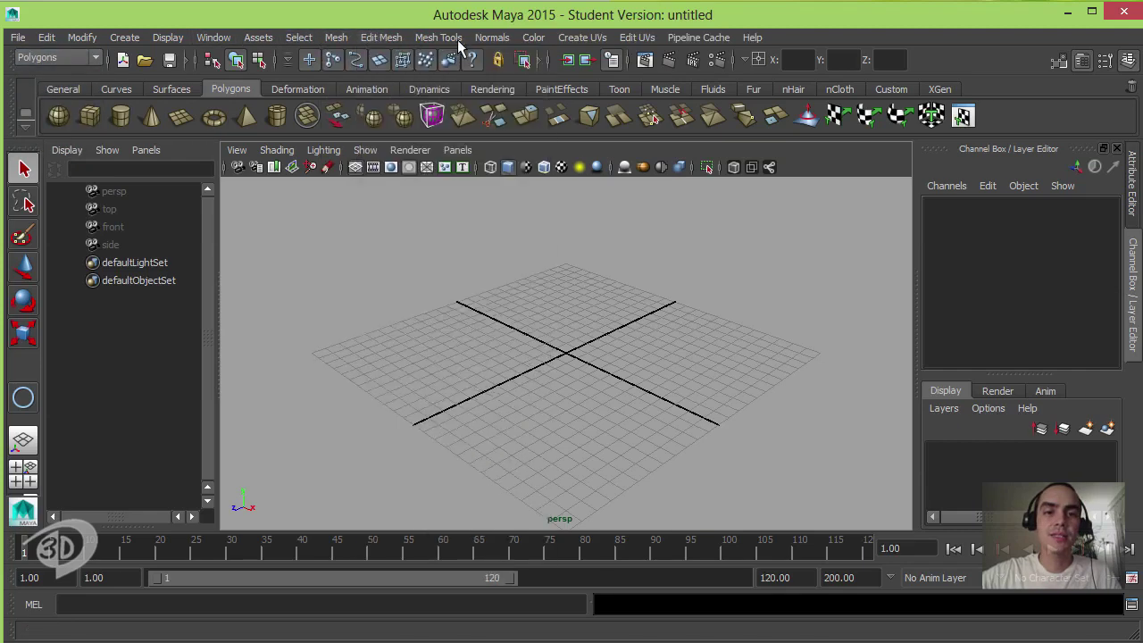
left_click(439, 39)
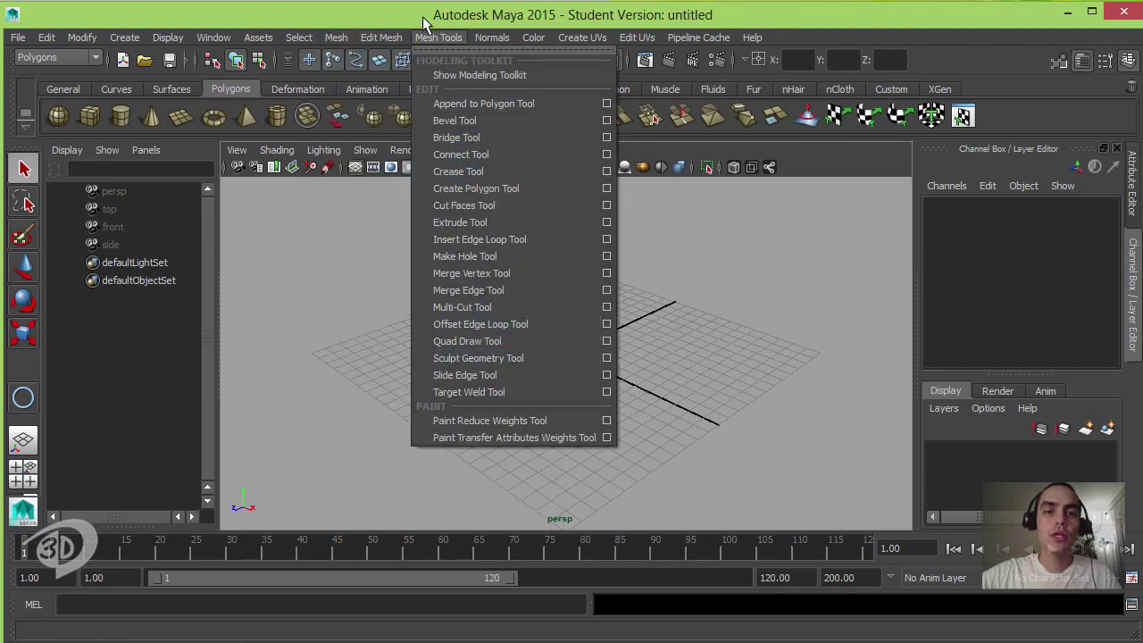
left_click(425, 20)
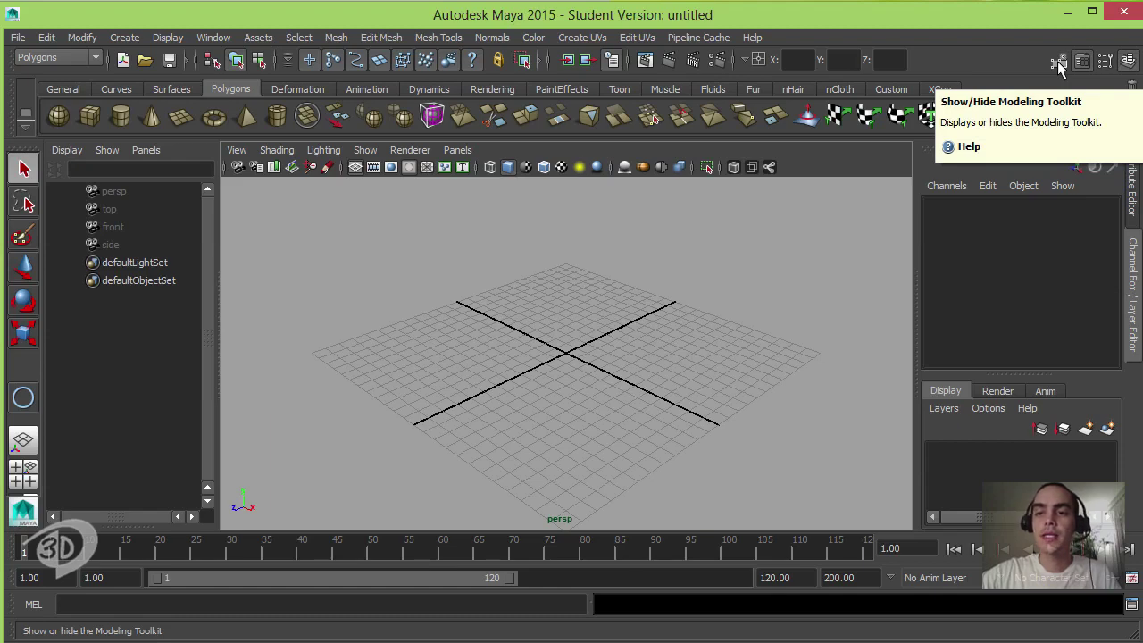
left_click(1058, 61)
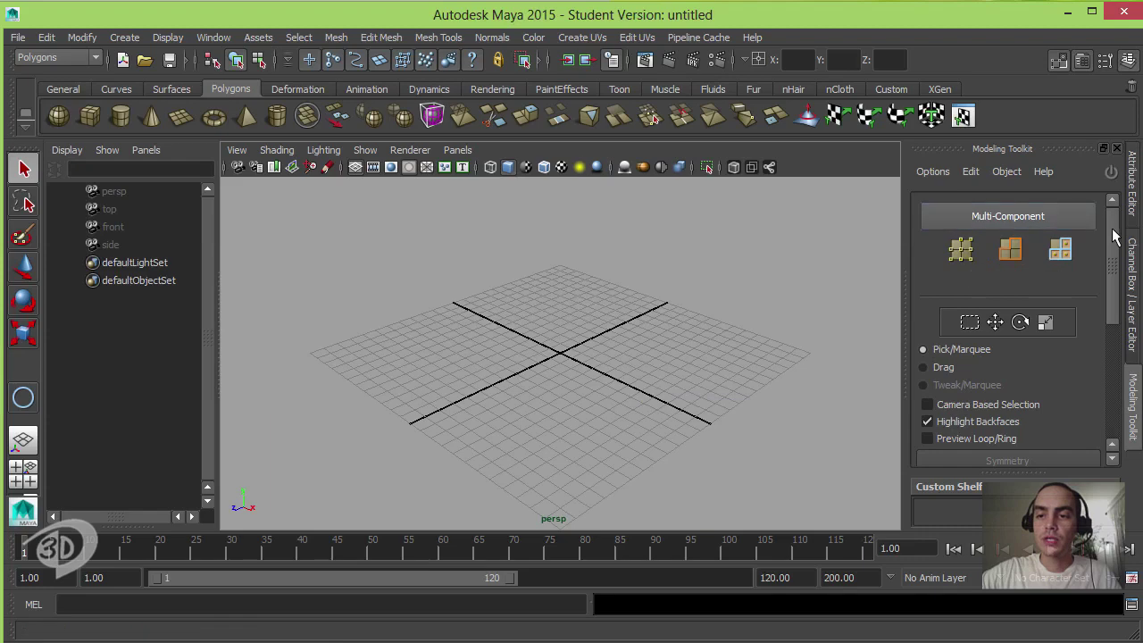
left_click_drag(1113, 235, 1115, 359)
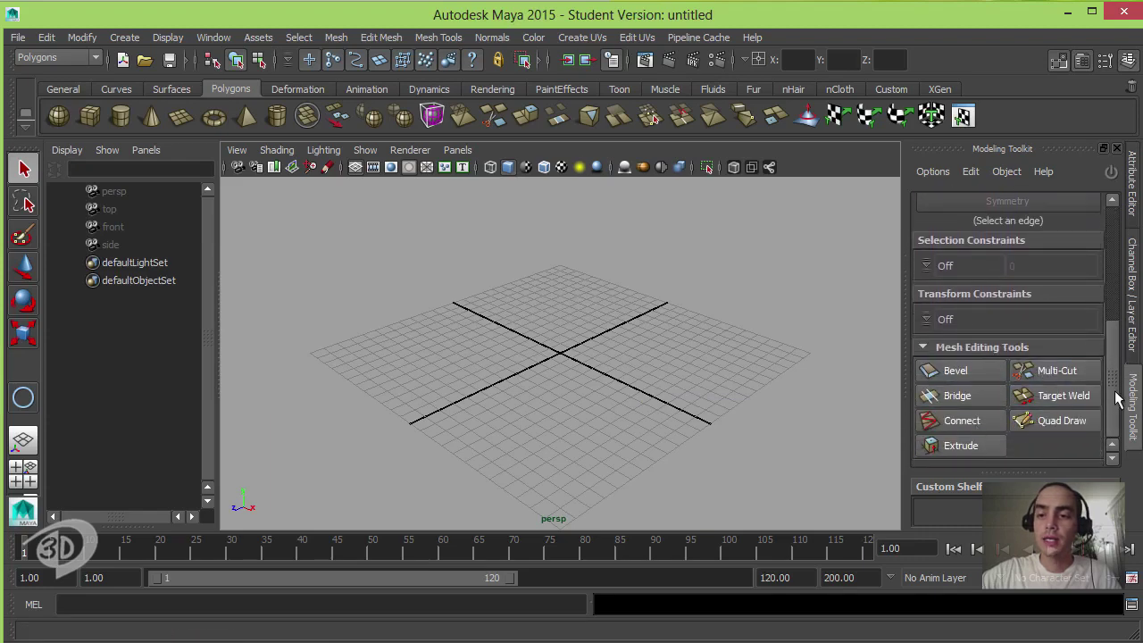
left_click_drag(1115, 393, 1113, 216)
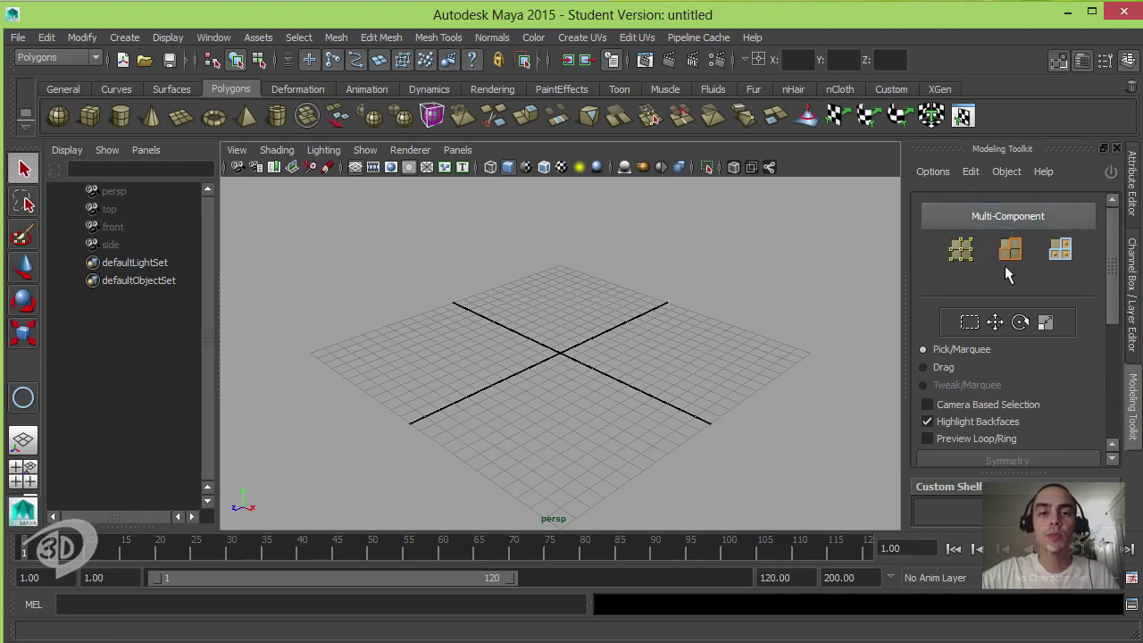
left_click_drag(1113, 224, 1117, 207)
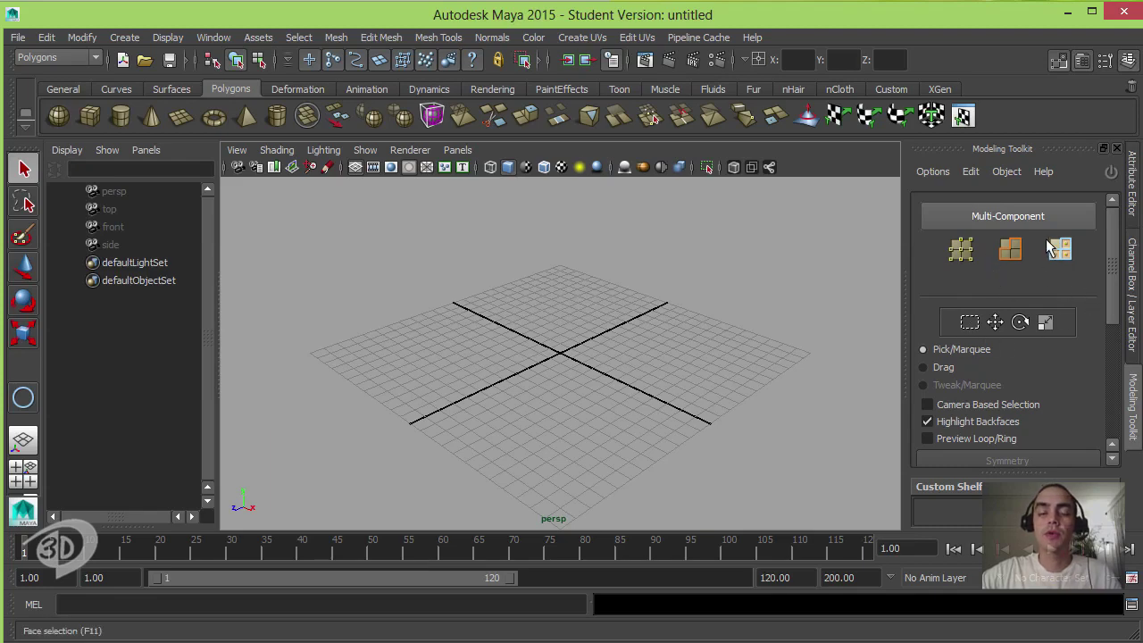
left_click(1111, 175)
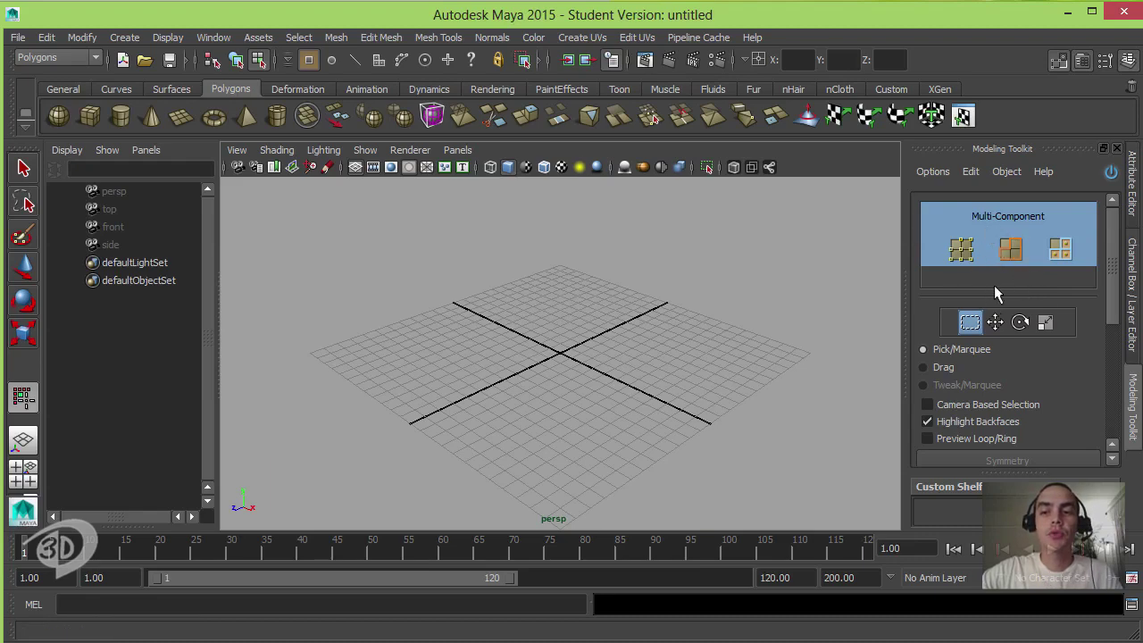
left_click(1111, 172)
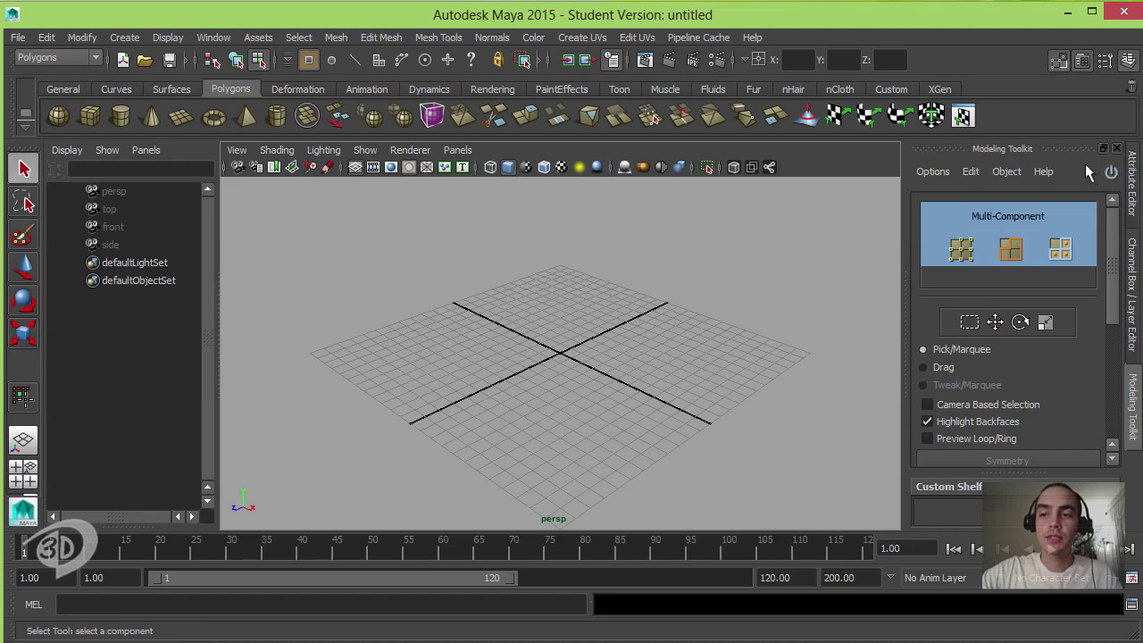
left_click(1059, 61)
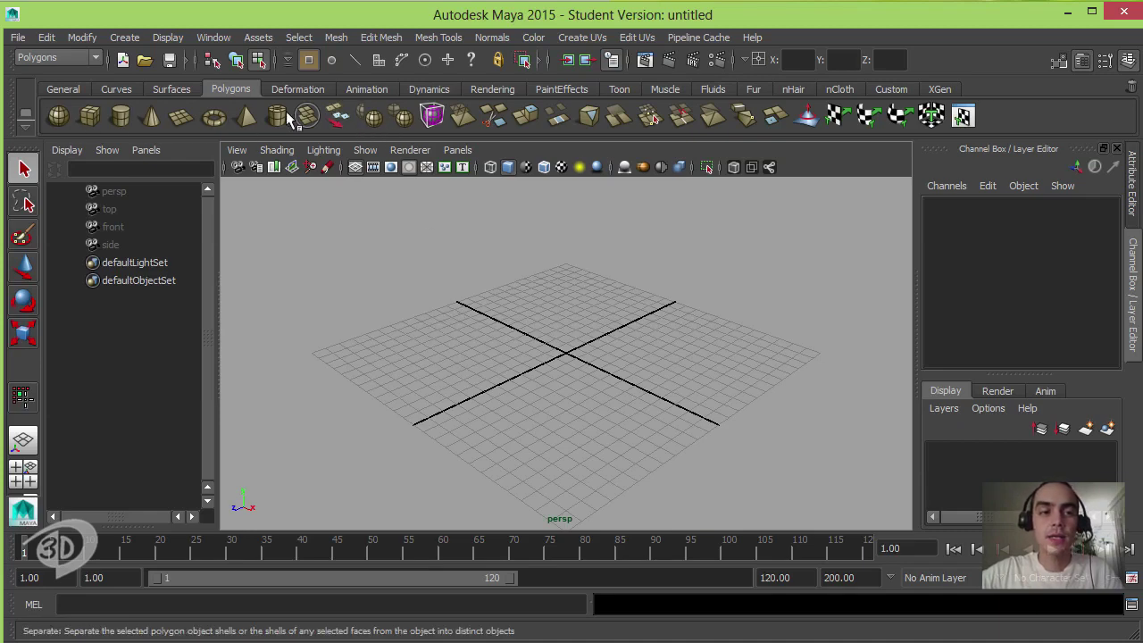
- Create a polygon cube and scale it tall along Y into a table leg
left_click(90, 117)
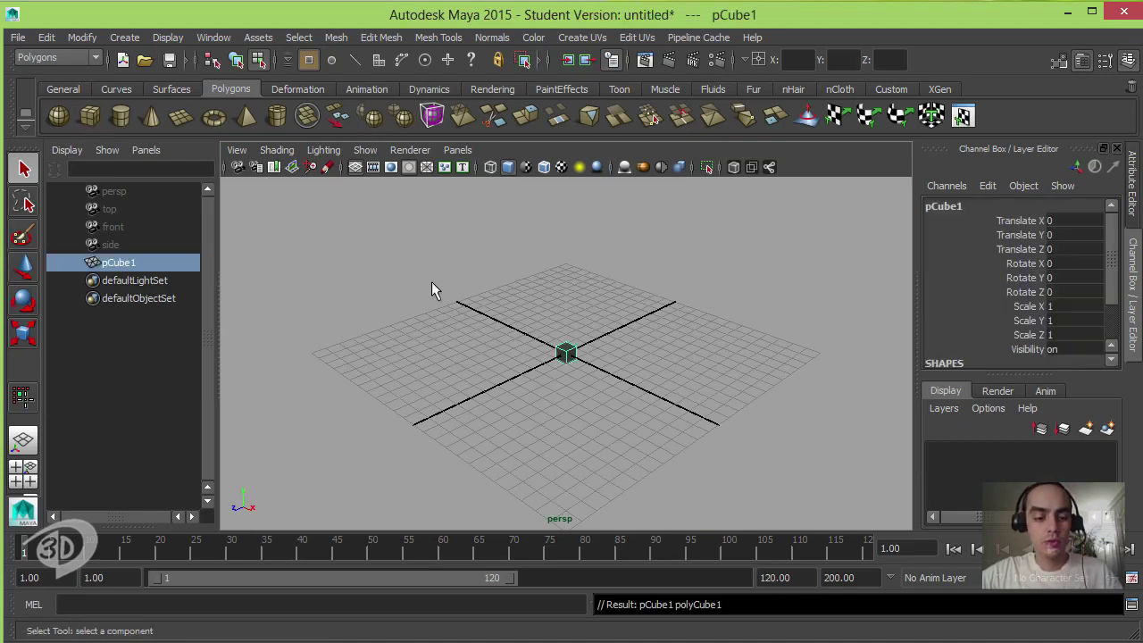
left_click_drag(577, 345, 579, 367, "alt")
right_click_drag(579, 367, 643, 385, "alt")
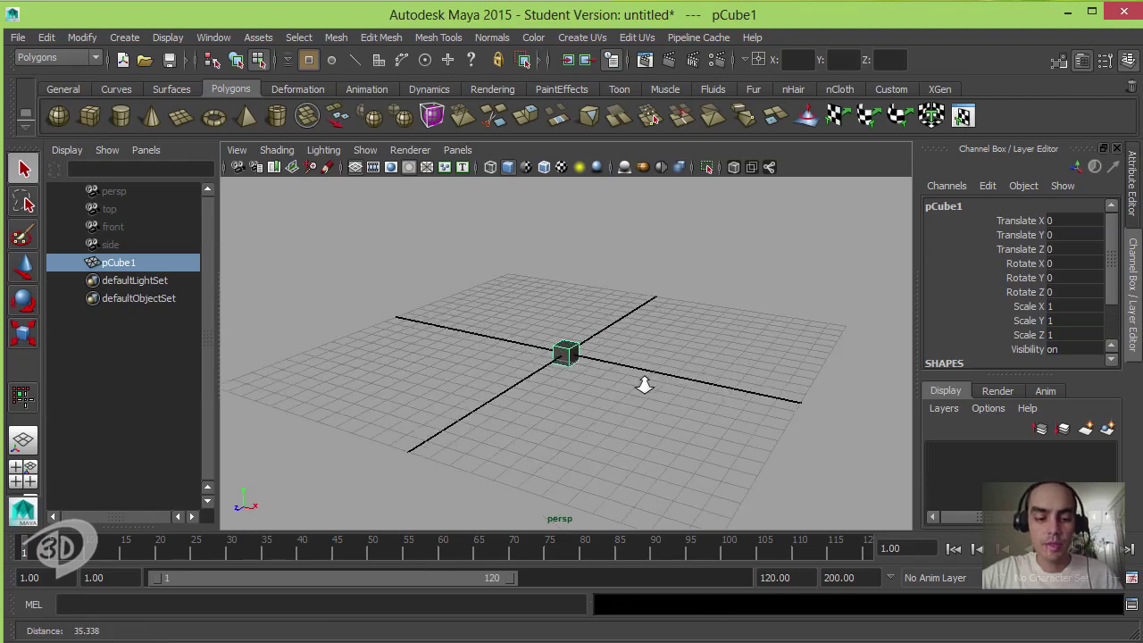
key("r")
left_click_drag(567, 276, 574, 213)
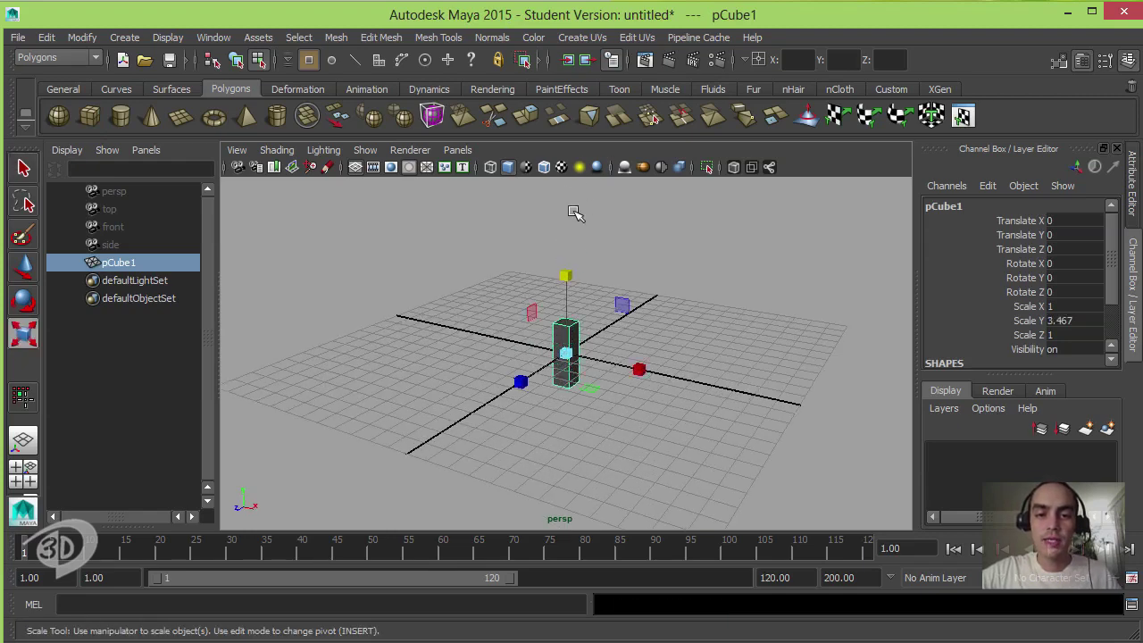
left_click(578, 252)
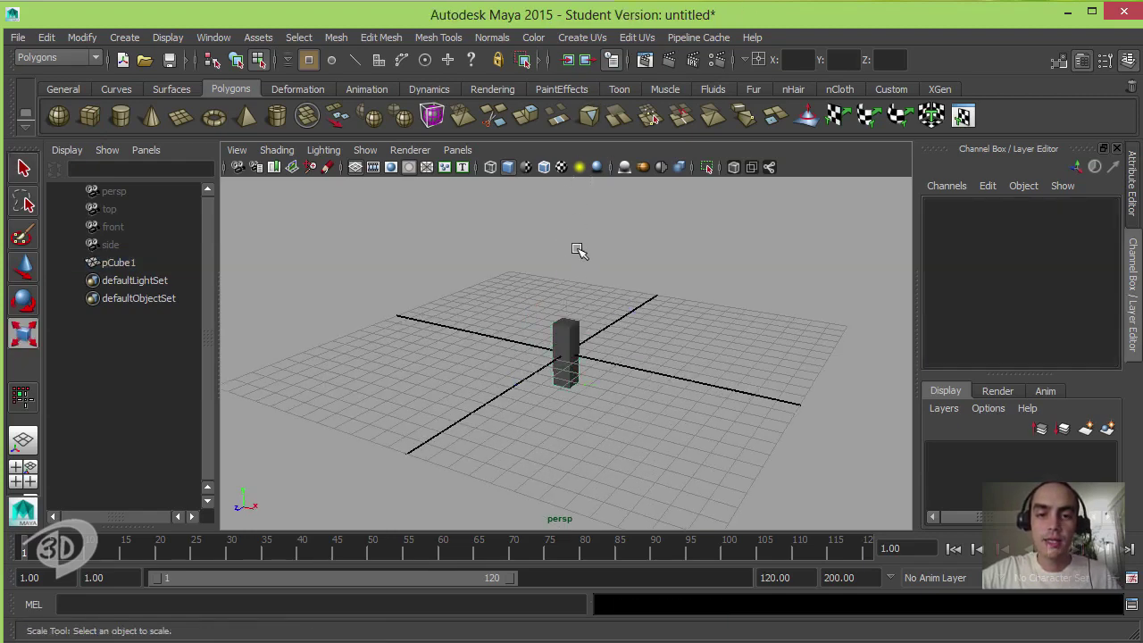
left_click(565, 329)
left_click(592, 316)
left_click(569, 339)
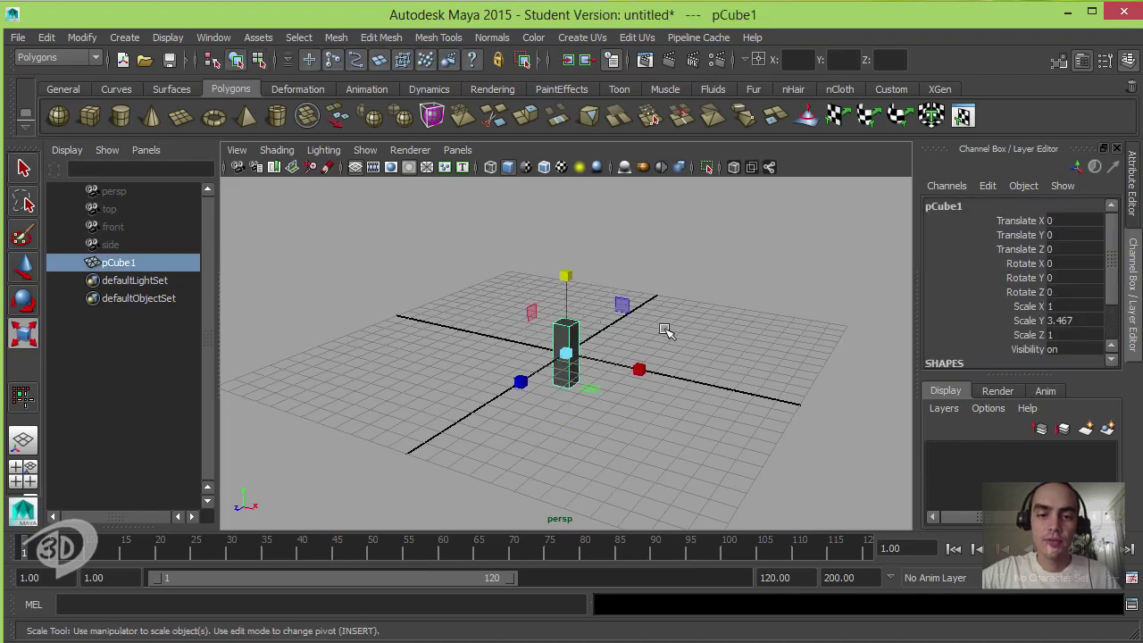
left_click_drag(665, 330, 616, 321, "alt")
mouse_move(567, 274)
left_mouse_down()
mouse_move(583, 147)
mouse_move(585, 286)
mouse_move(567, 184)
mouse_move(582, 291)
mouse_move(596, 284)
mouse_move(417, 331)
mouse_move(342, 331)
left_mouse_up()
- Duplicate the leg with Ctrl+D and move the copies apart to make four legs
key("w")
key("ctrl+d")
left_click(671, 259, "shift")
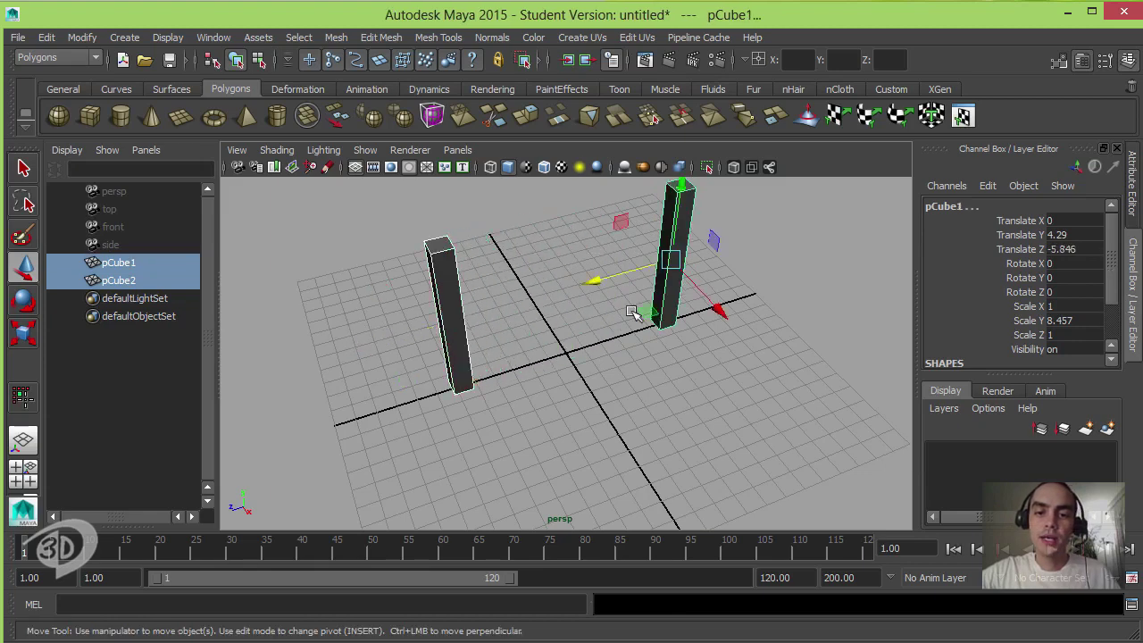
left_click_drag(672, 259, 639, 323, "alt")
key("ctrl+d")
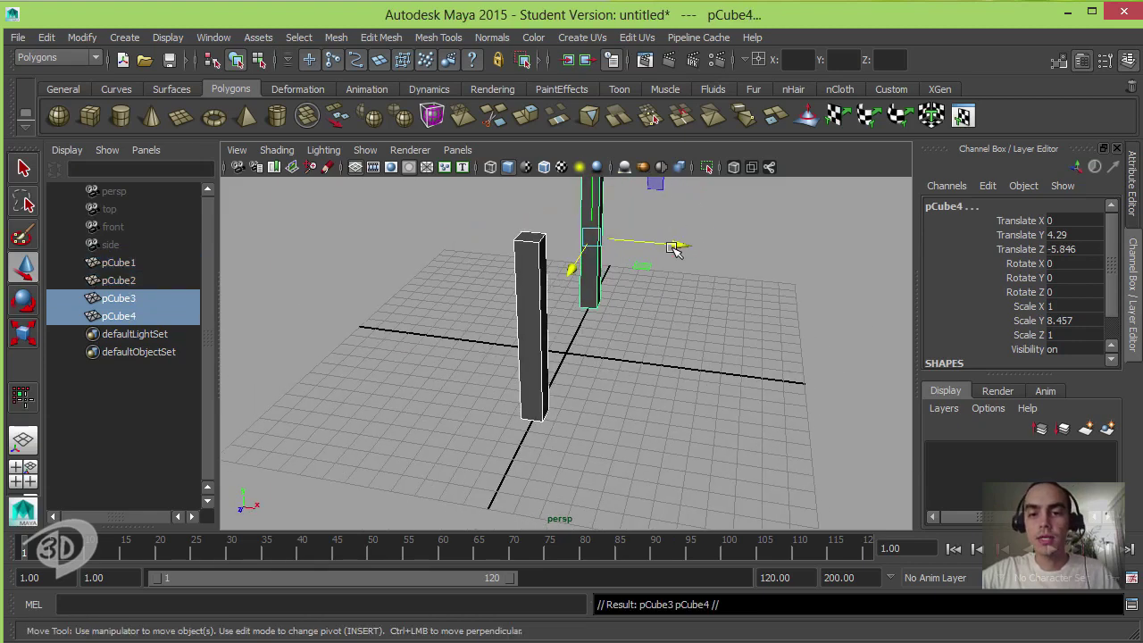
left_click_drag(674, 248, 822, 287)
key("ctrl+z")
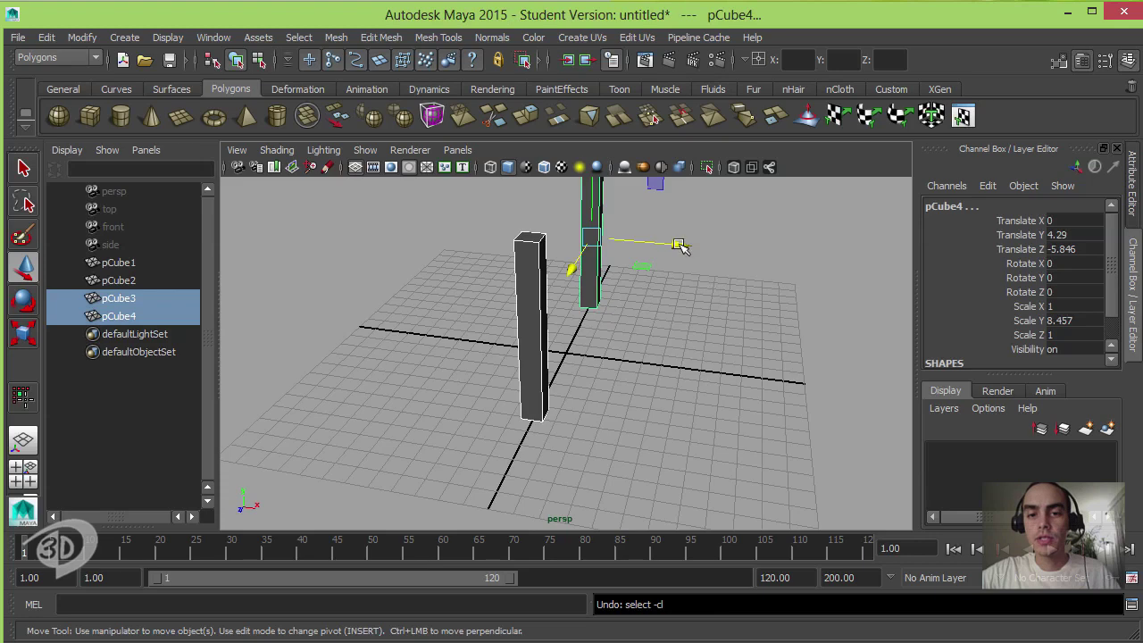
mouse_move(679, 246)
left_mouse_down()
mouse_move(855, 260)
mouse_move(755, 255)
mouse_move(658, 319)
mouse_move(630, 296)
mouse_move(578, 293)
left_mouse_up()
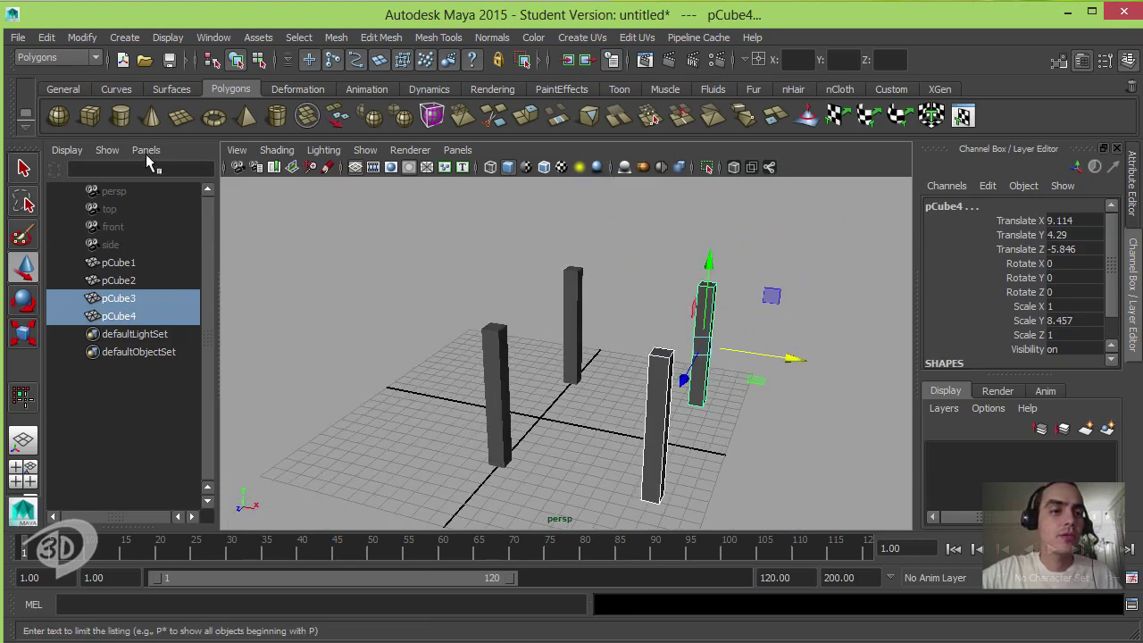
- Create a new cube, raise it above the legs, and flatten it into a slab
left_click(89, 117)
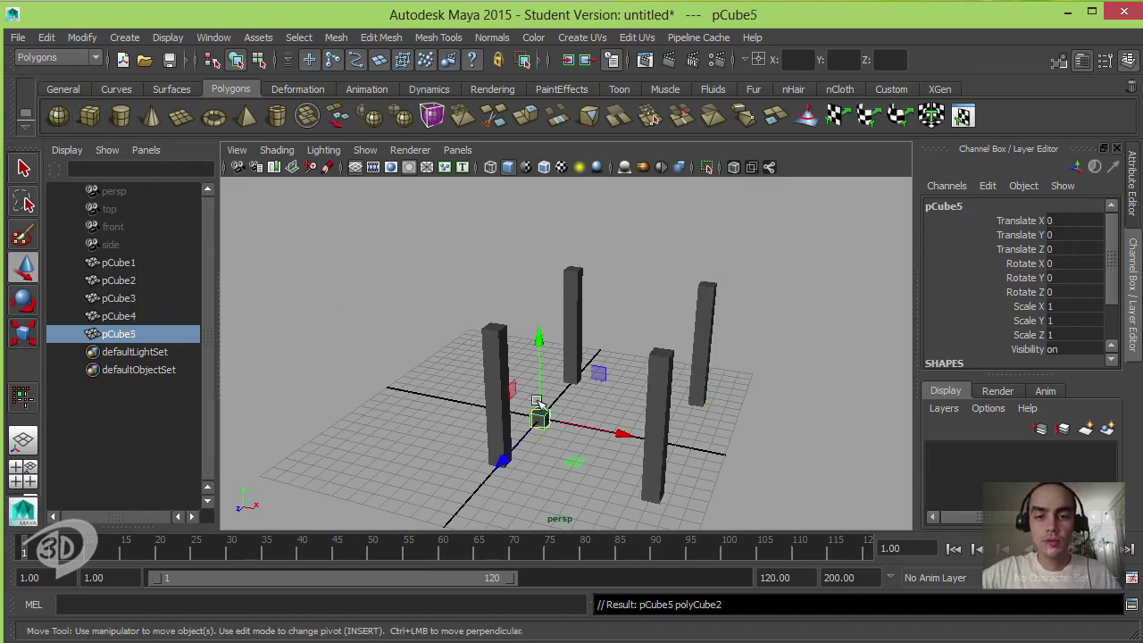
left_click_drag(541, 347, 537, 204)
key("r")
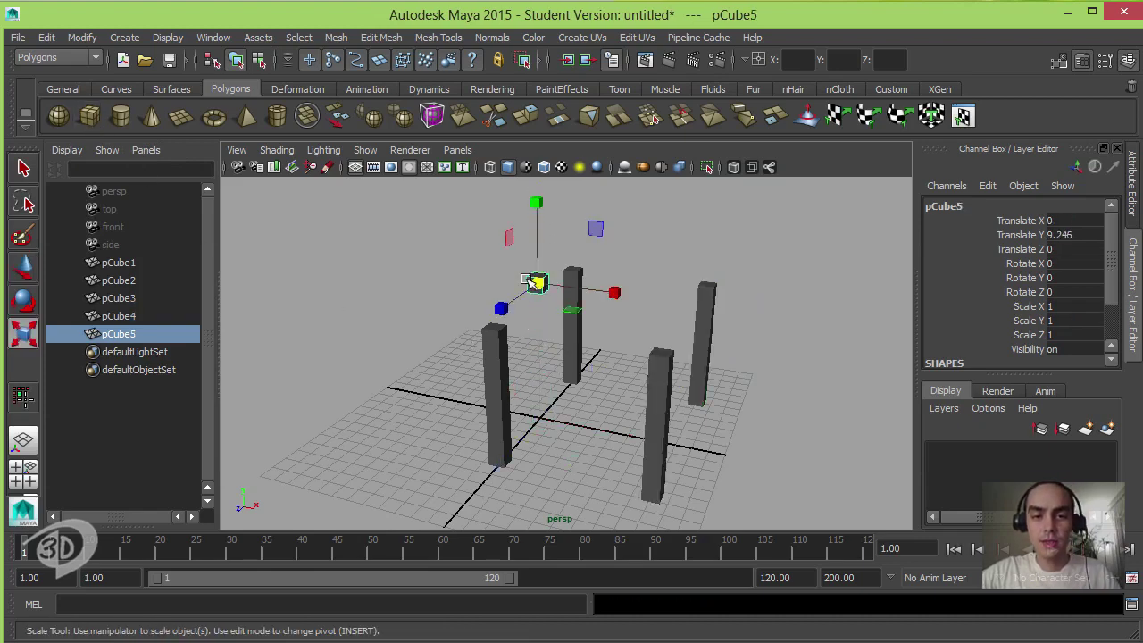
left_click_drag(542, 284, 538, 283)
left_click_drag(535, 202, 536, 263)
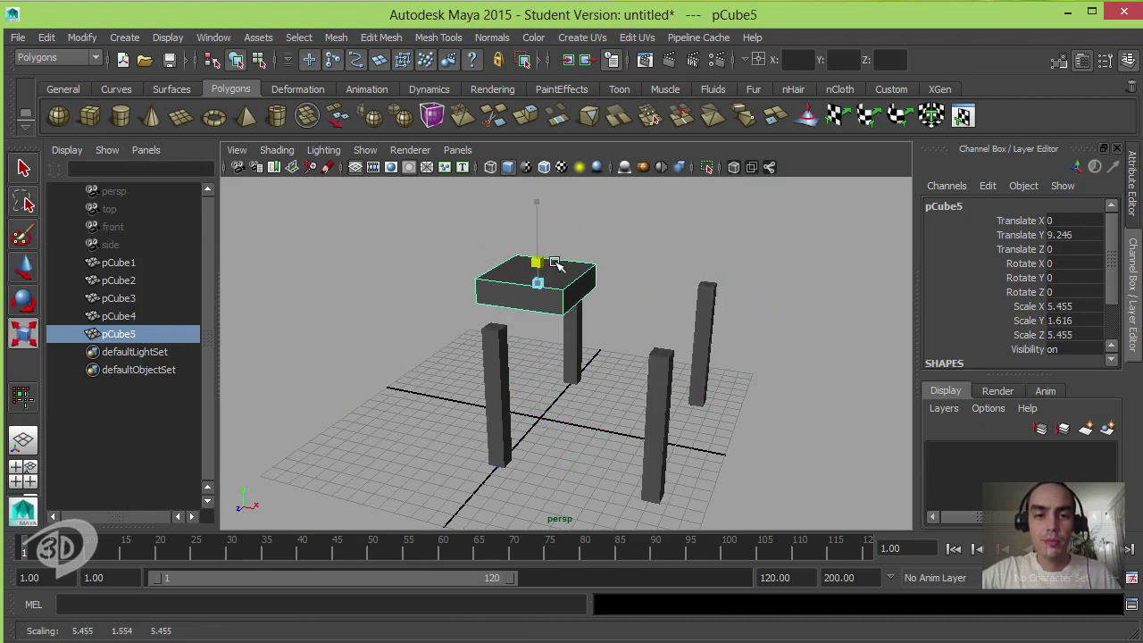
- Slide the slab over the legs and widen it to about 15.421 by 16.836, then deselect
key("w")
mouse_move(614, 292)
left_mouse_down()
mouse_move(689, 298)
mouse_move(579, 306)
mouse_move(562, 327)
left_mouse_up()
key("r")
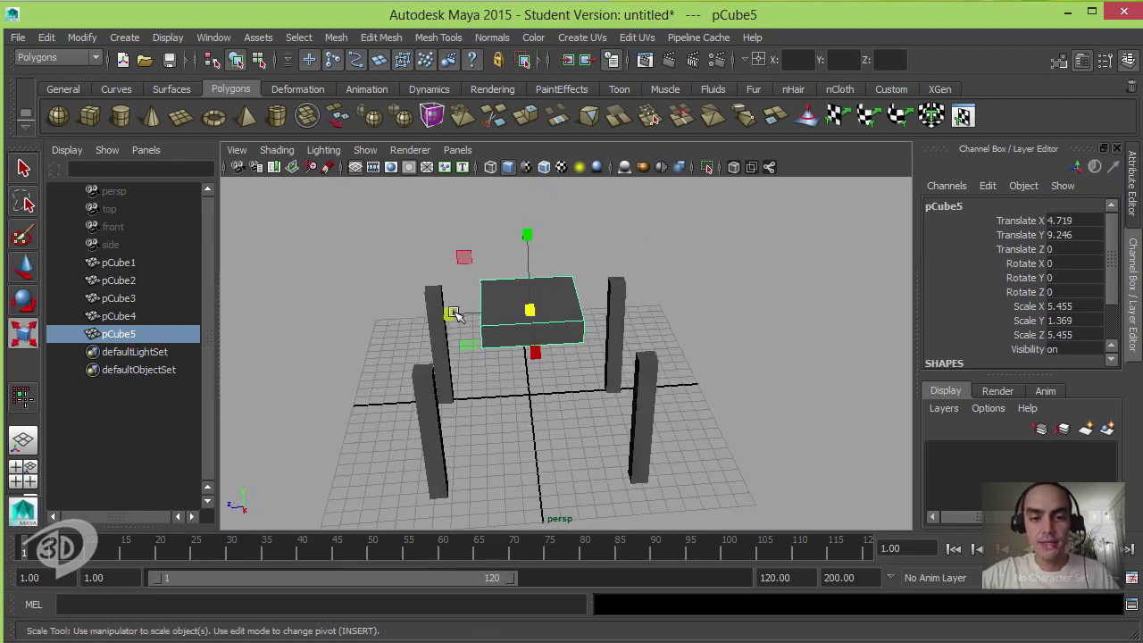
mouse_move(455, 314)
left_mouse_down()
mouse_move(332, 346)
mouse_move(276, 331)
mouse_move(500, 294)
mouse_move(705, 278)
mouse_move(835, 282)
mouse_move(821, 295)
mouse_move(646, 292)
left_mouse_up()
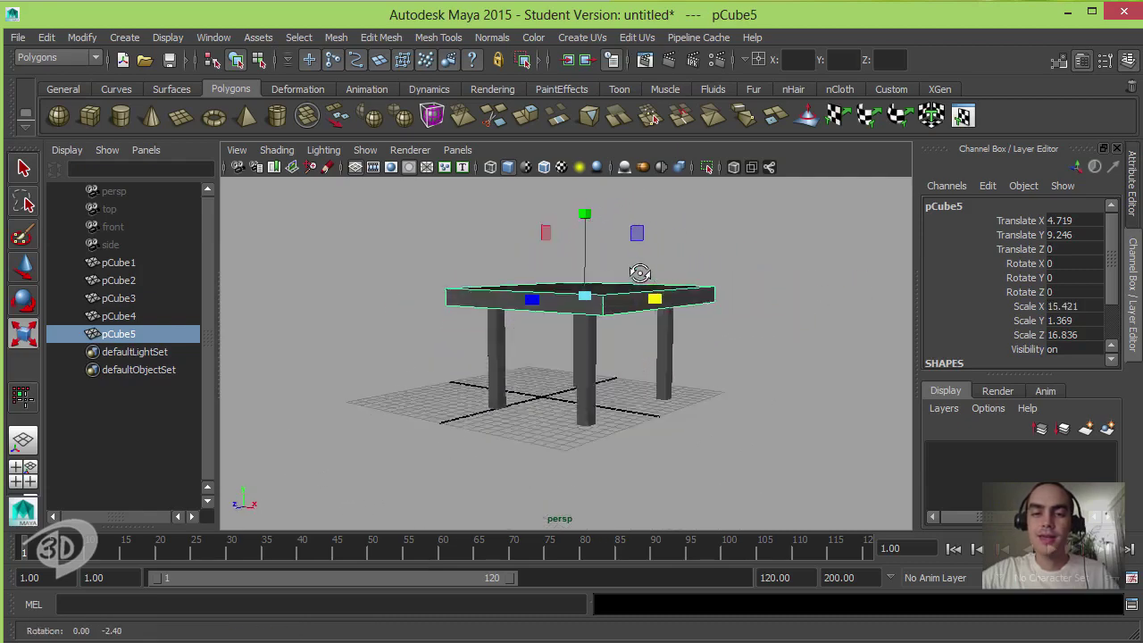
left_click(695, 243)
mouse_move(695, 242)
left_mouse_down("alt")
mouse_move(671, 276)
mouse_move(715, 291)
mouse_move(388, 299)
mouse_move(822, 302)
left_mouse_up("alt")
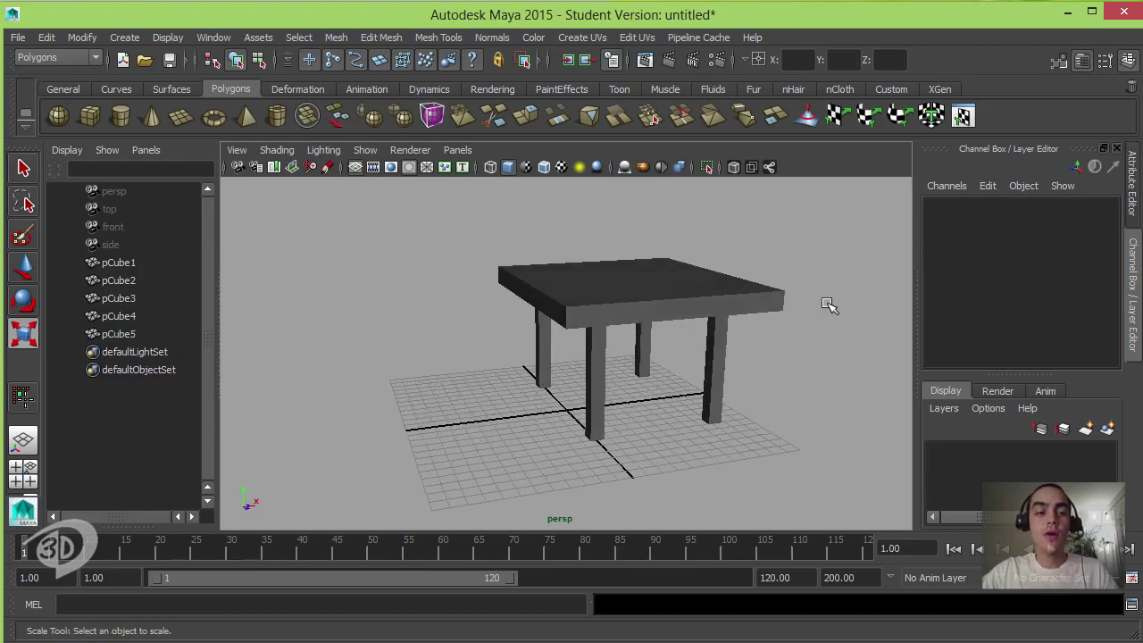